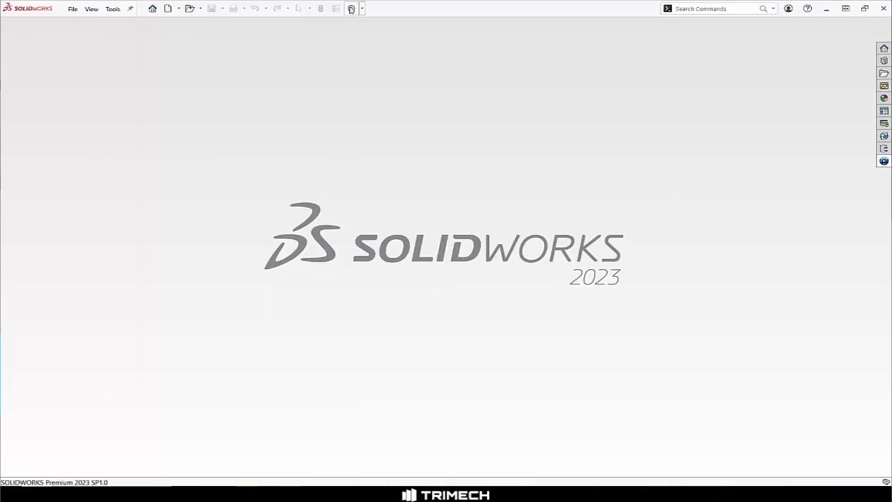
Review the 3DEXPERIENCE Integration page in System Options
{"action": "left_click", "coordinate": [351, 9]}
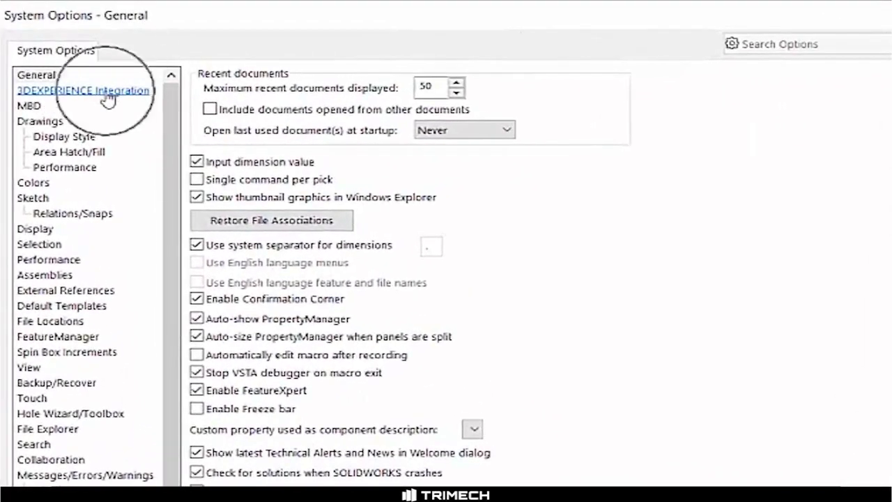
{"action": "left_click", "coordinate": [108, 93]}
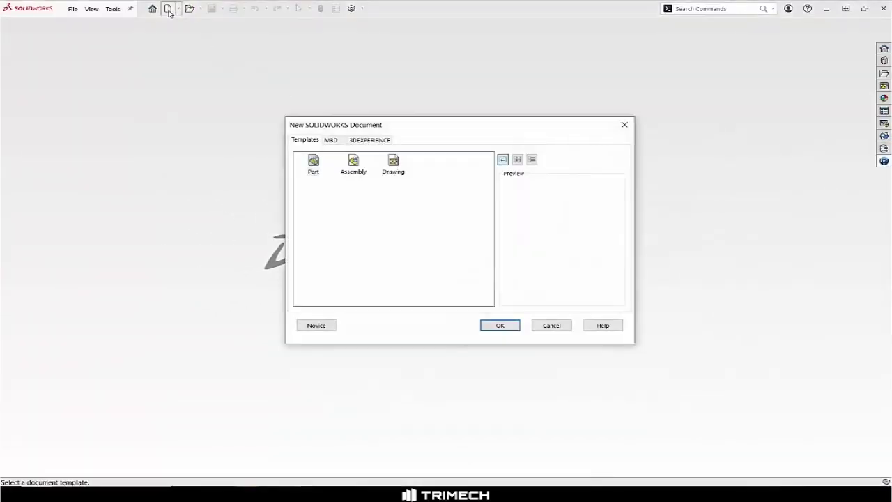
Create Part5 from the Part template and check its Part5 Family configuration
{"action": "left_click", "coordinate": [493, 324]}
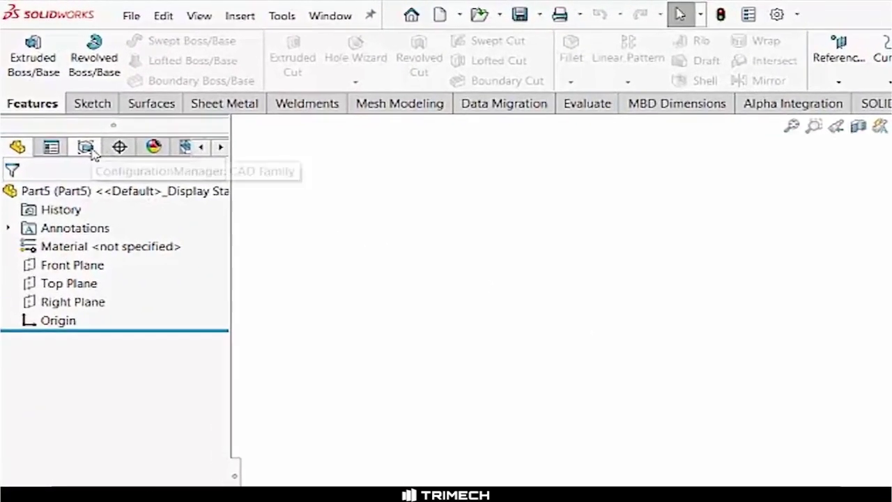
{"action": "left_click", "coordinate": [86, 147]}
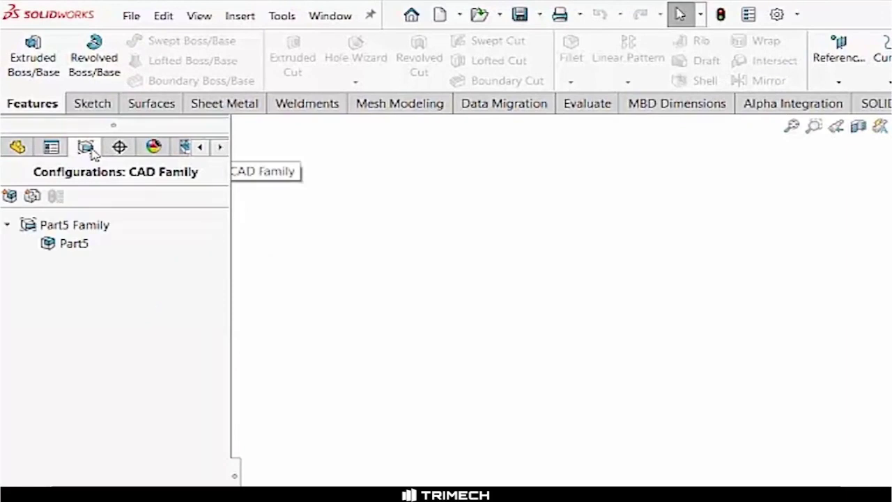
{"action": "left_click", "coordinate": [17, 147]}
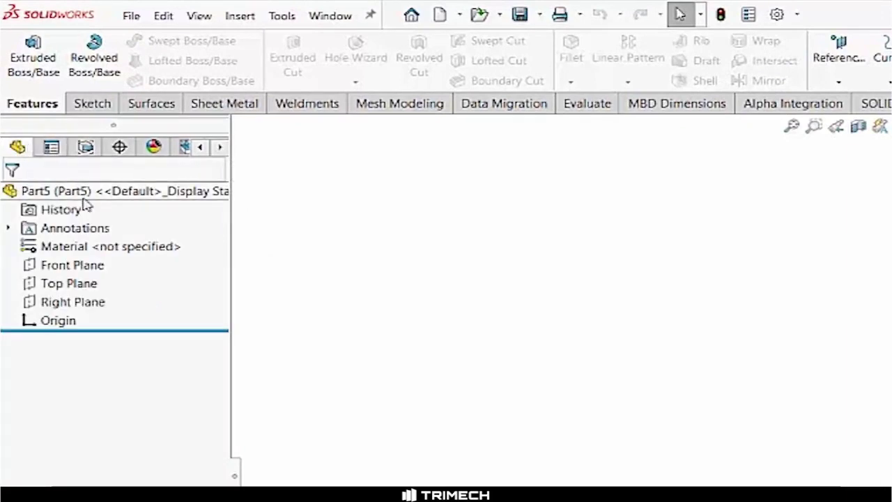
Sketch a centre rectangle on the Front Plane, centred at the origin
{"action": "mouse_move", "coordinate": [93, 274]}
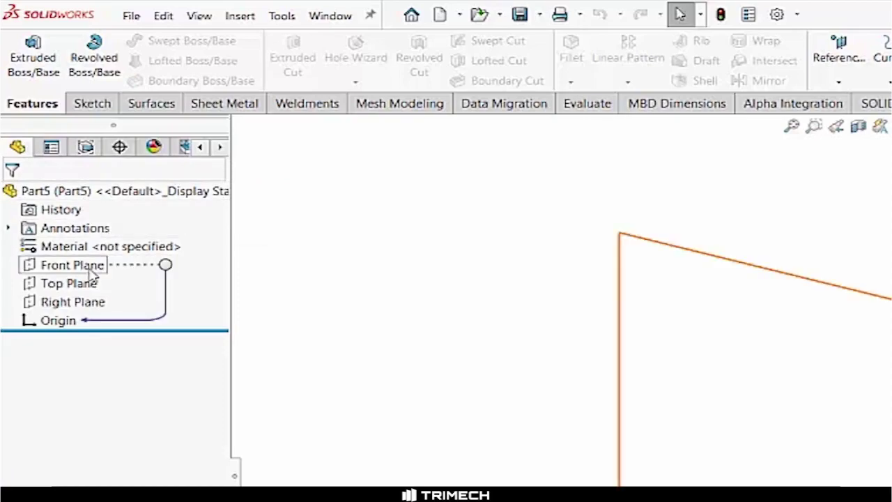
{"action": "left_click", "coordinate": [90, 271]}
{"action": "left_click", "coordinate": [104, 247]}
{"action": "left_click", "coordinate": [157, 63]}
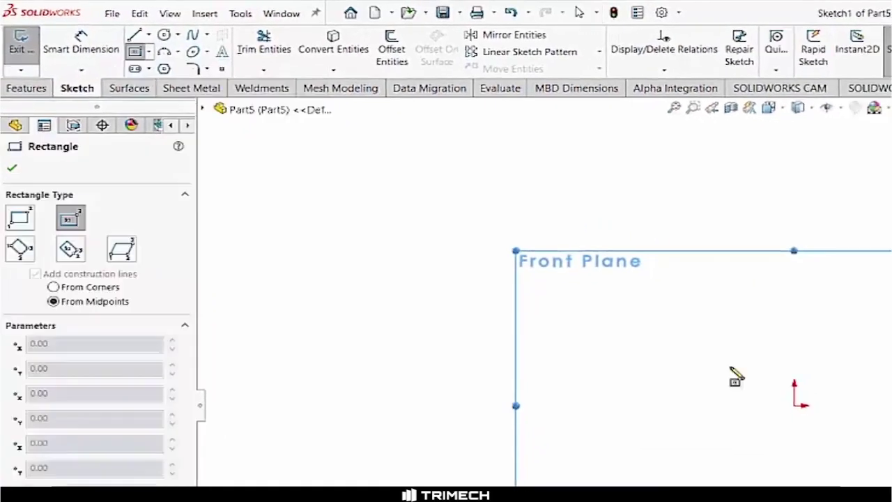
{"action": "left_click", "coordinate": [891, 476]}
{"action": "left_click", "coordinate": [891, 425]}
Draw two circles on the centreline inside the rectangle and make them Equal
{"action": "left_click", "coordinate": [138, 29]}
{"action": "left_click", "coordinate": [487, 339]}
{"action": "left_click", "coordinate": [510, 317]}
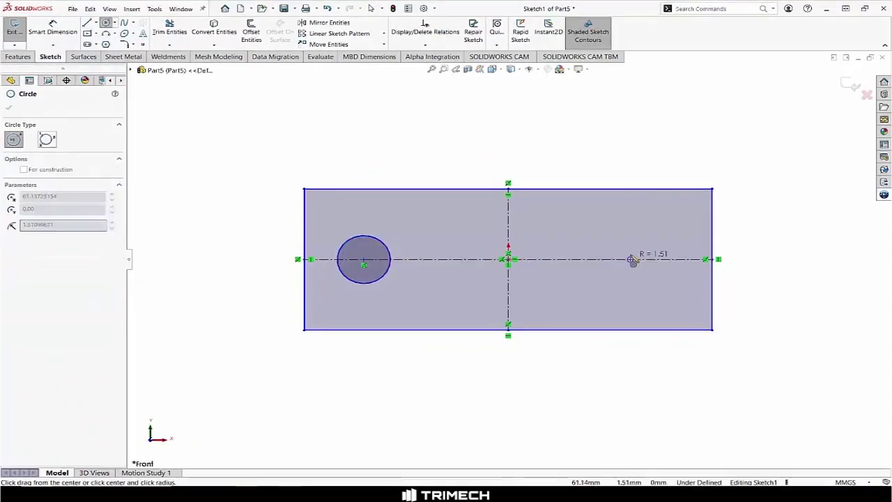
{"action": "left_click", "coordinate": [814, 339]}
{"action": "left_click", "coordinate": [633, 237]}
{"action": "key", "text": "Escape"}
{"action": "left_click", "coordinate": [362, 238]}
{"action": "left_click", "coordinate": [630, 238], "text": "ctrl"}
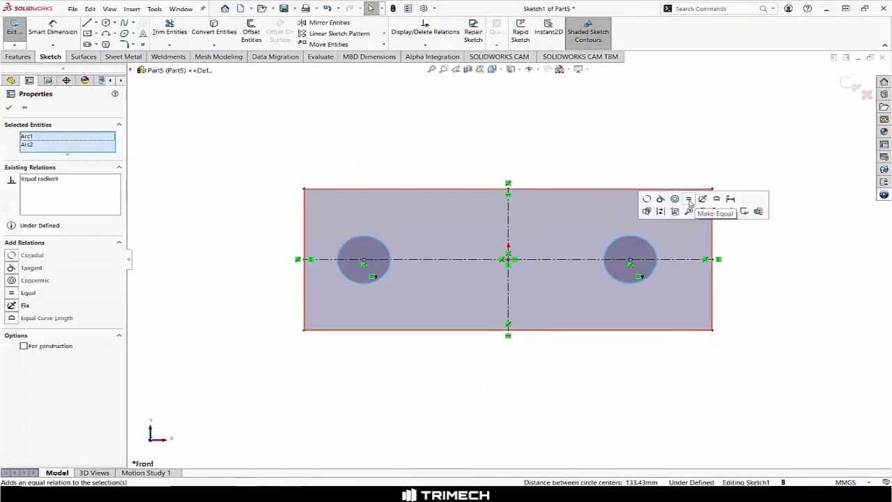
{"action": "left_click", "coordinate": [702, 208]}
{"action": "left_click", "coordinate": [417, 177]}
Dimension the rectangle 100 wide and 50 high
{"action": "left_click", "coordinate": [416, 188]}
{"action": "left_click", "coordinate": [513, 132]}
{"action": "type", "text": "100"}
{"action": "key", "text": "Return"}
{"action": "left_click", "coordinate": [304, 230]}
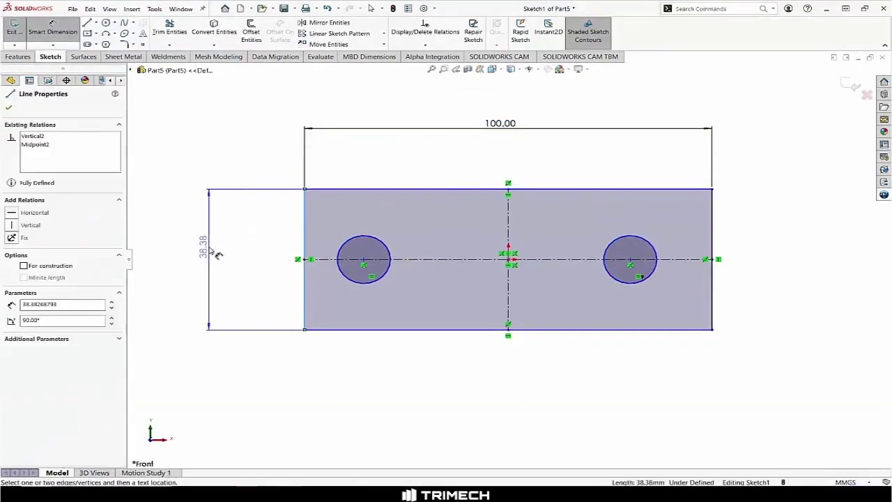
{"action": "left_click", "coordinate": [210, 249]}
{"action": "type", "text": "50"}
{"action": "key", "text": "Return"}
Give the left circle a Ø15 diameter dimension
{"action": "left_click", "coordinate": [376, 237]}
{"action": "left_click", "coordinate": [446, 140]}
{"action": "type", "text": "15"}
{"action": "key", "text": "Return"}
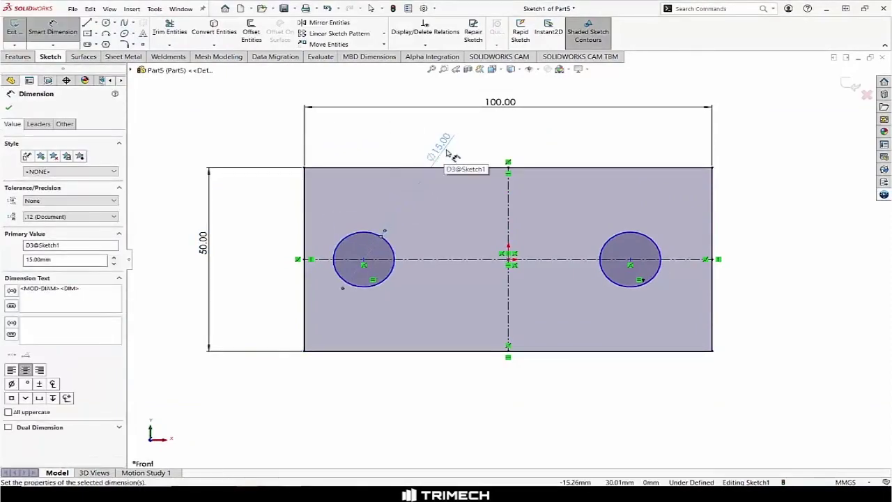
{"action": "left_click", "coordinate": [43, 33]}
Dimension each hole centre 20 from its rectangle end, fully defining the sketch
{"action": "left_click", "coordinate": [43, 32]}
{"action": "left_click", "coordinate": [364, 263]}
{"action": "left_click", "coordinate": [304, 307]}
{"action": "left_click", "coordinate": [342, 390]}
{"action": "type", "text": "20"}
{"action": "key", "text": "Return"}
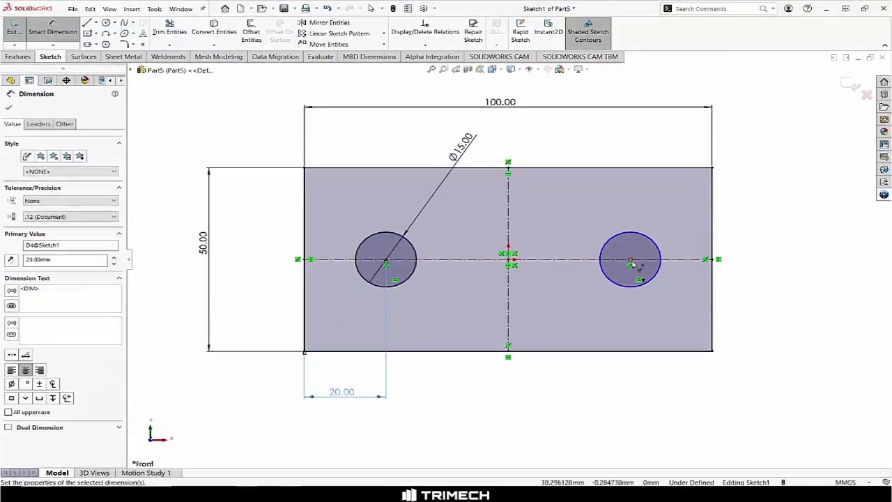
{"action": "left_click", "coordinate": [714, 335]}
{"action": "left_click", "coordinate": [630, 261]}
{"action": "left_click", "coordinate": [669, 396]}
{"action": "type", "text": "20"}
{"action": "key", "text": "Return"}
{"action": "left_click", "coordinate": [18, 56]}
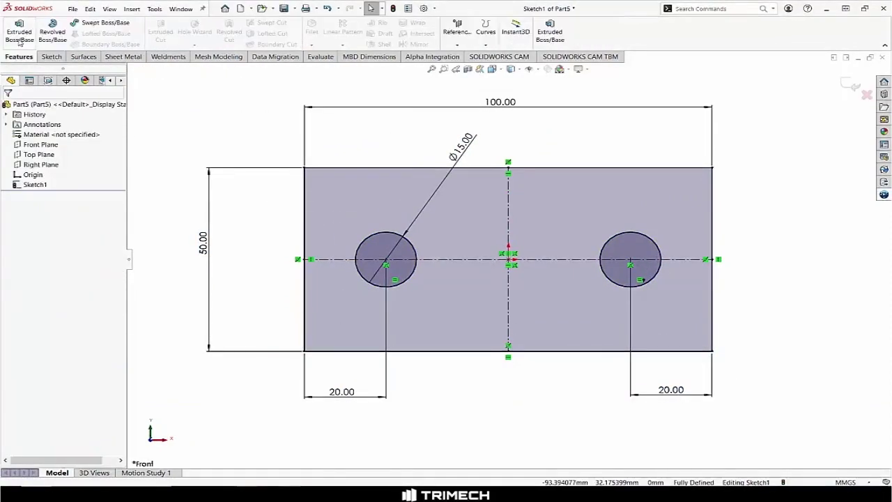
{"action": "left_click", "coordinate": [19, 35]}
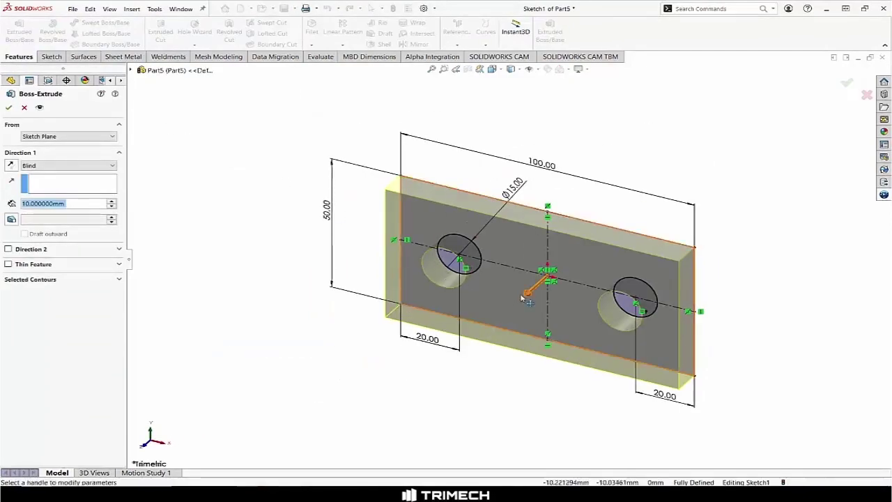
Extrude the 100×50 sketch 30 mm deep as Boss-Extrude1
{"action": "left_click_drag", "start_coordinate": [528, 294], "coordinate": [497, 315]}
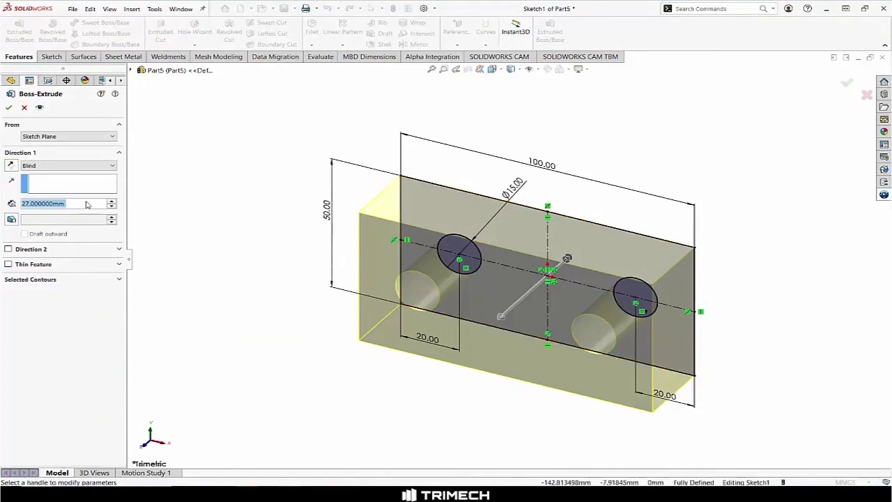
{"action": "type", "text": "30"}
{"action": "key", "text": "Return"}
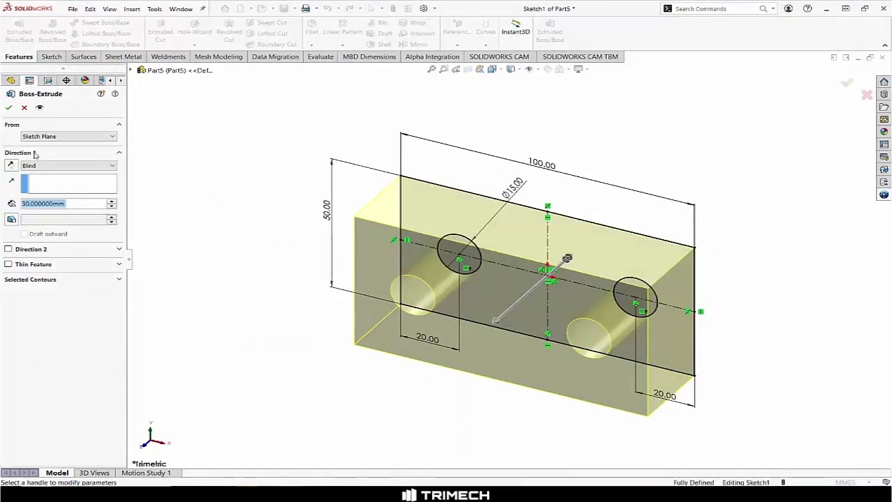
{"action": "left_click", "coordinate": [9, 108]}
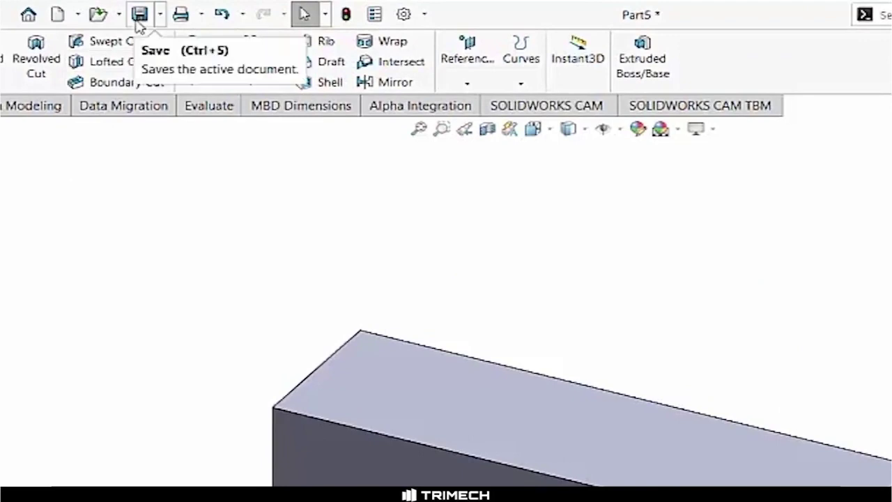
Start saving the block and check Part5 in the 3DEXPERIENCE MySession panel
{"action": "left_click", "coordinate": [139, 15]}
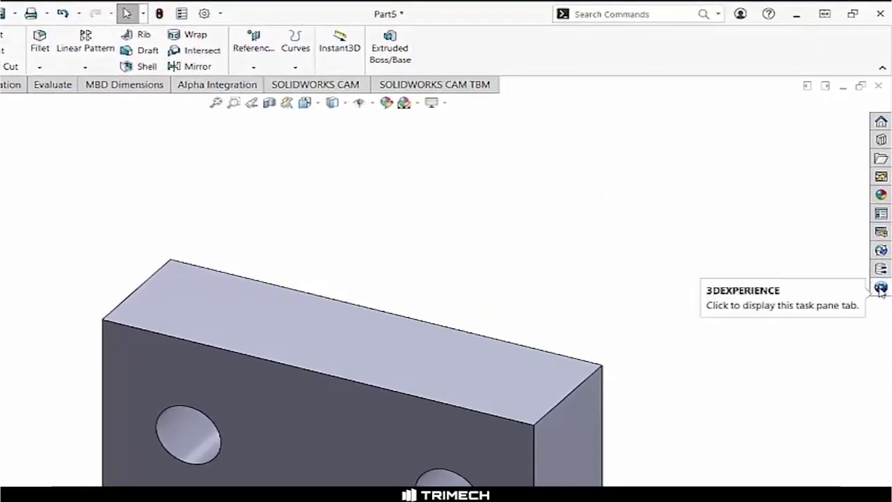
{"action": "left_click", "coordinate": [882, 286]}
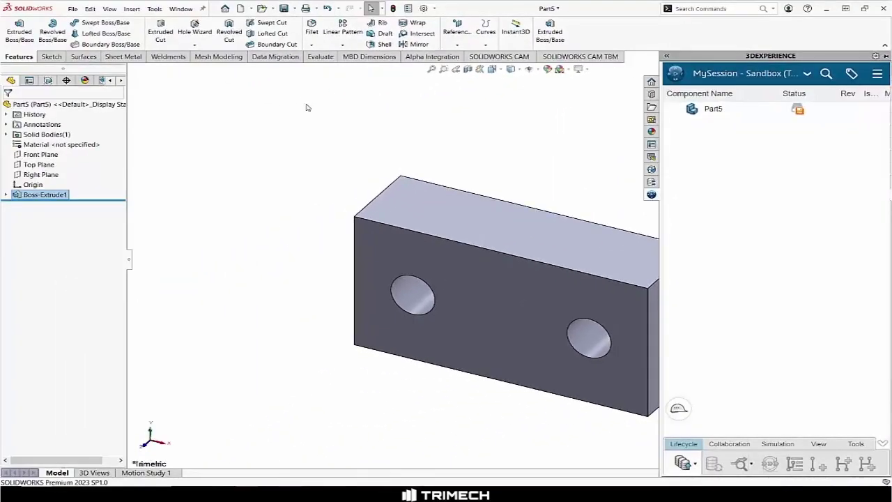
{"action": "left_click", "coordinate": [306, 107]}
Save the part to the Desktop as 'test block.SLDPRT'
{"action": "left_click", "coordinate": [284, 9]}
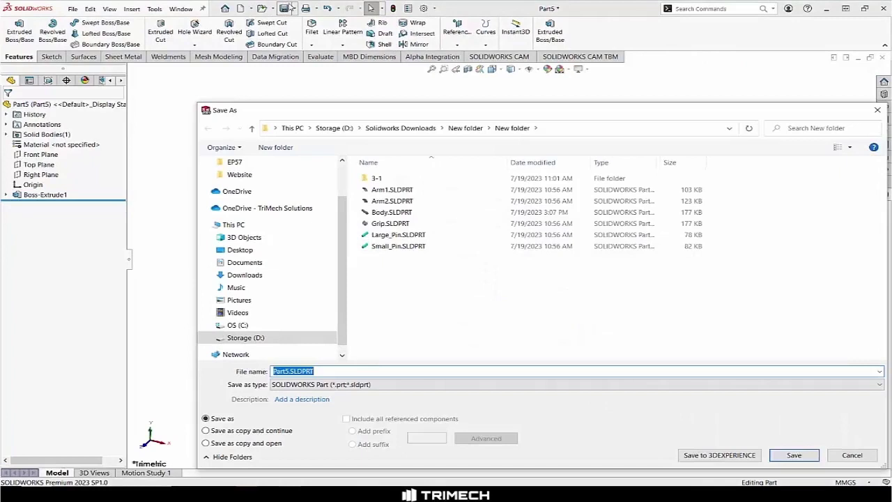
{"action": "left_click", "coordinate": [238, 254]}
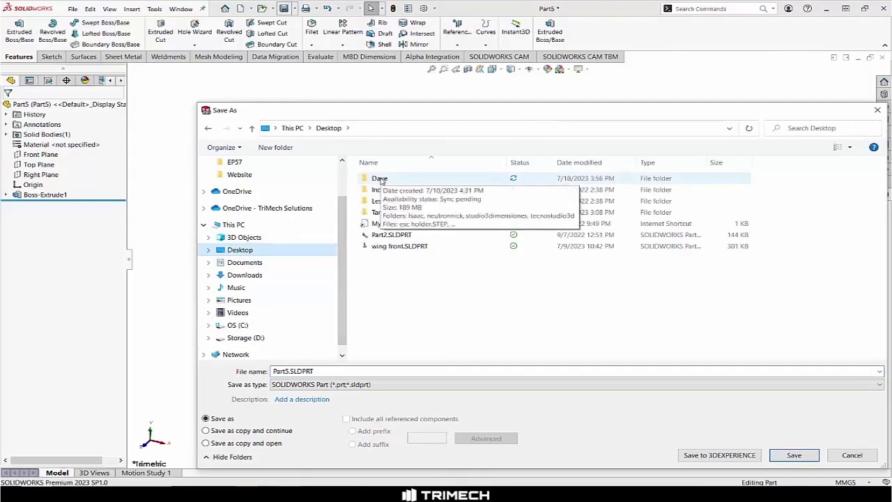
{"action": "double_click", "coordinate": [272, 372]}
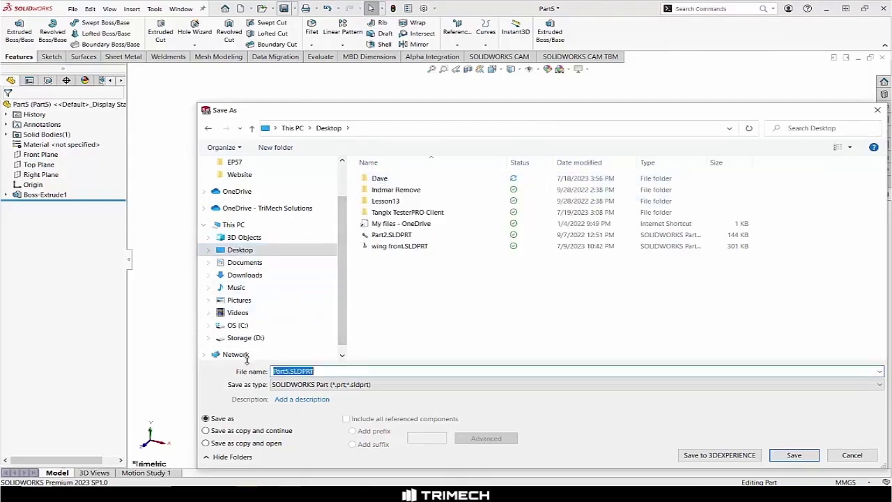
{"action": "type", "text": "test block"}
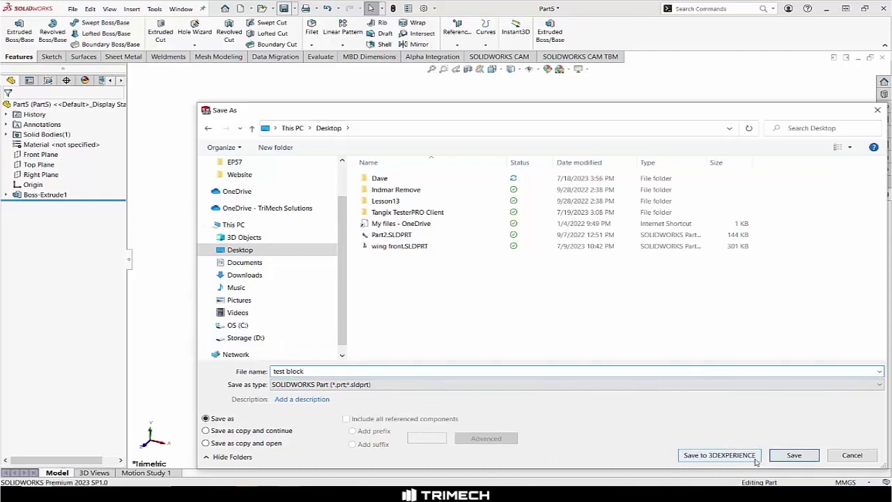
{"action": "left_click", "coordinate": [784, 459]}
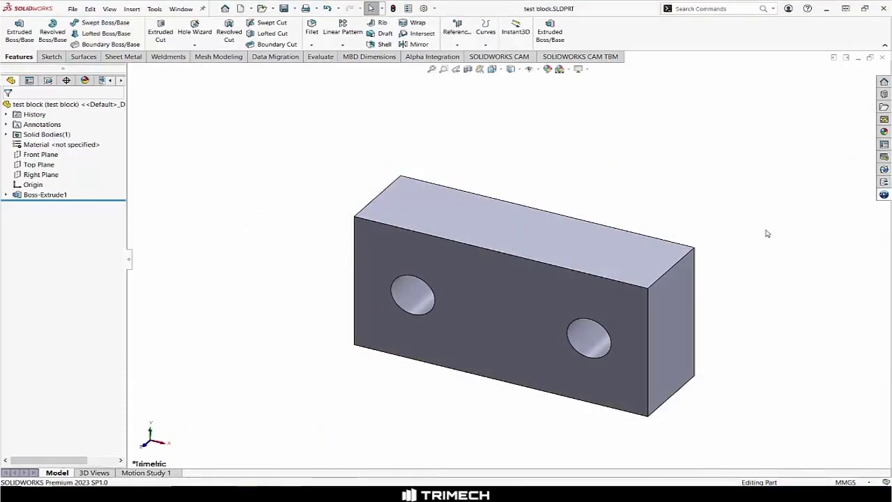
Widen the 3DEXPERIENCE panel and choose Save with Options for test block
{"action": "left_click", "coordinate": [884, 196]}
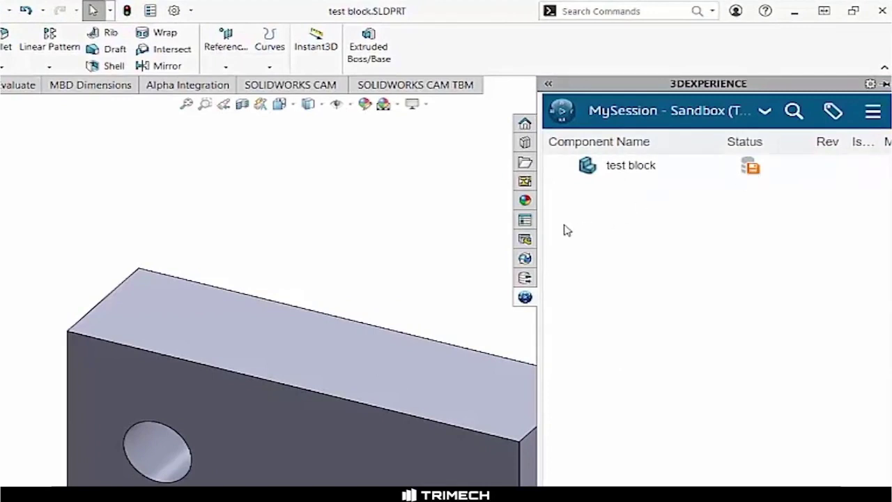
{"action": "left_click_drag", "start_coordinate": [541, 224], "coordinate": [432, 223]}
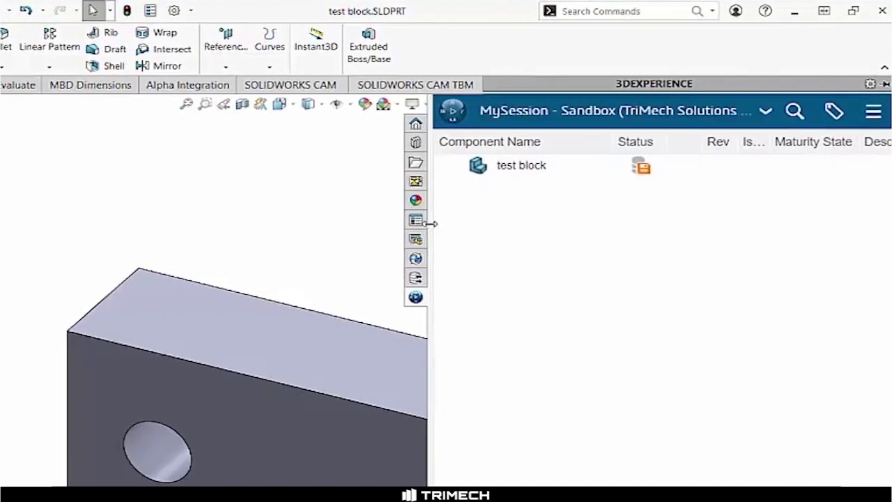
{"action": "left_click", "coordinate": [644, 167]}
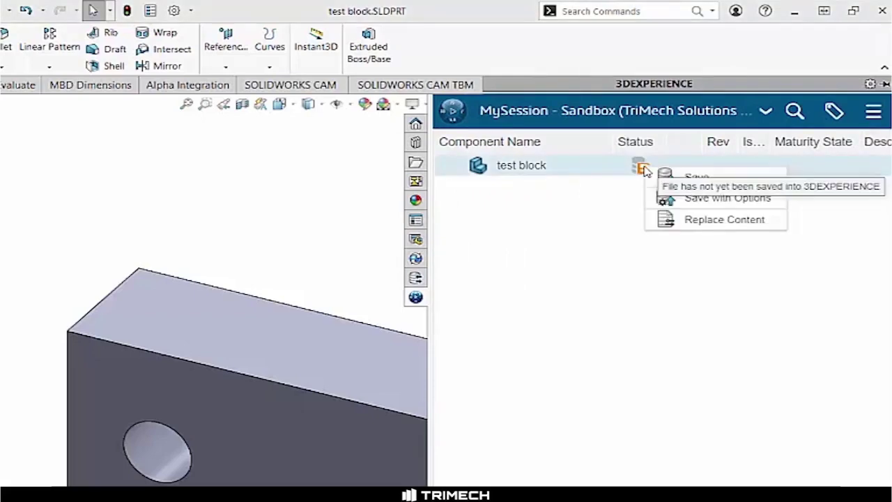
{"action": "left_click", "coordinate": [682, 202]}
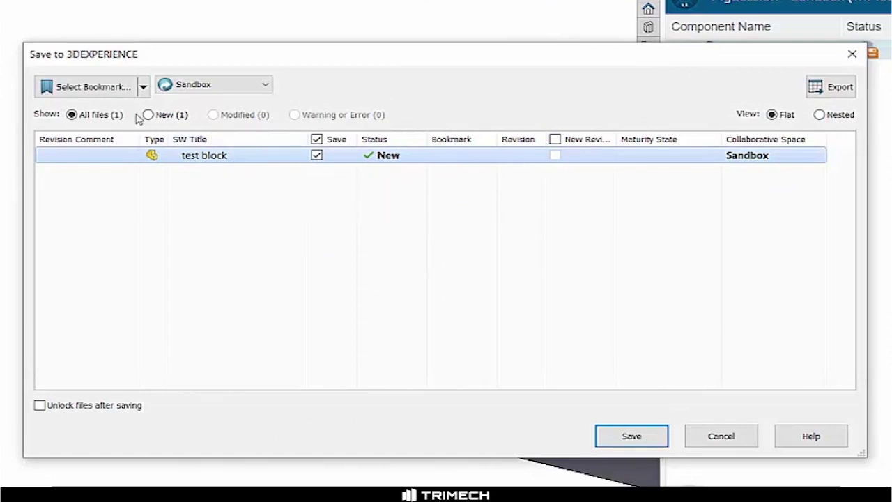
Save test block to the Demo Files space under the Saving To Platform bookmark
{"action": "left_click", "coordinate": [267, 85]}
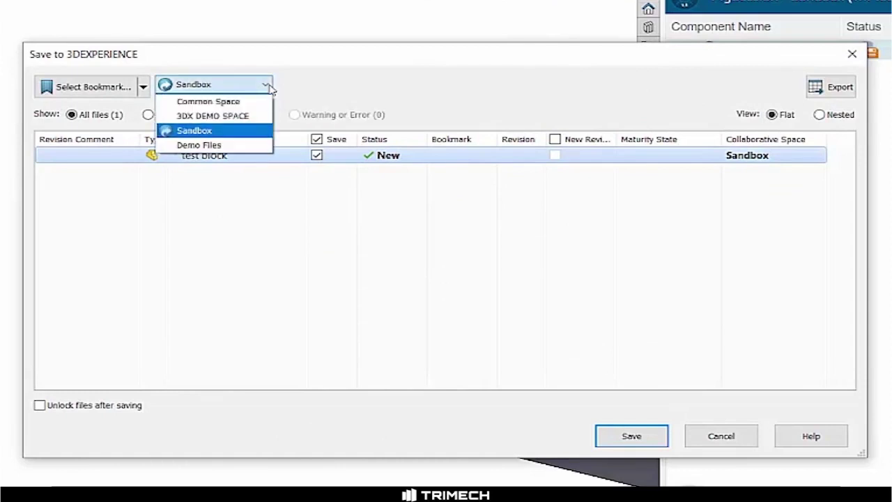
{"action": "left_click", "coordinate": [199, 145]}
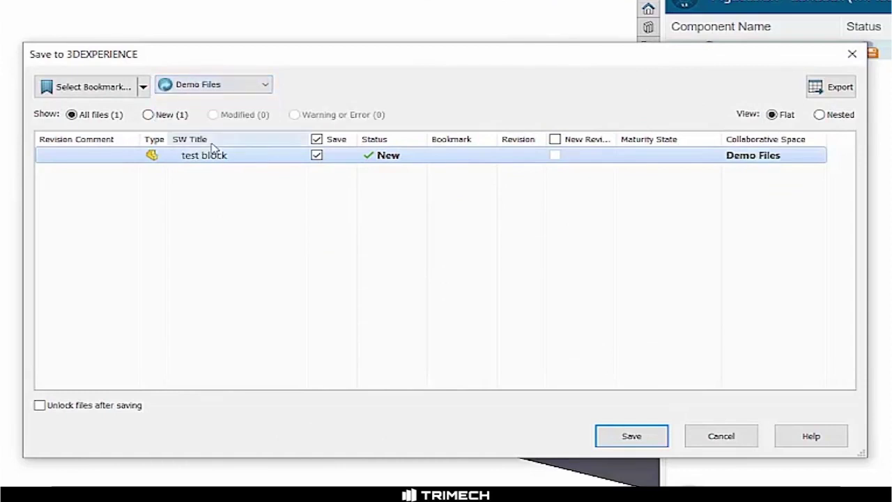
{"action": "left_click", "coordinate": [143, 88]}
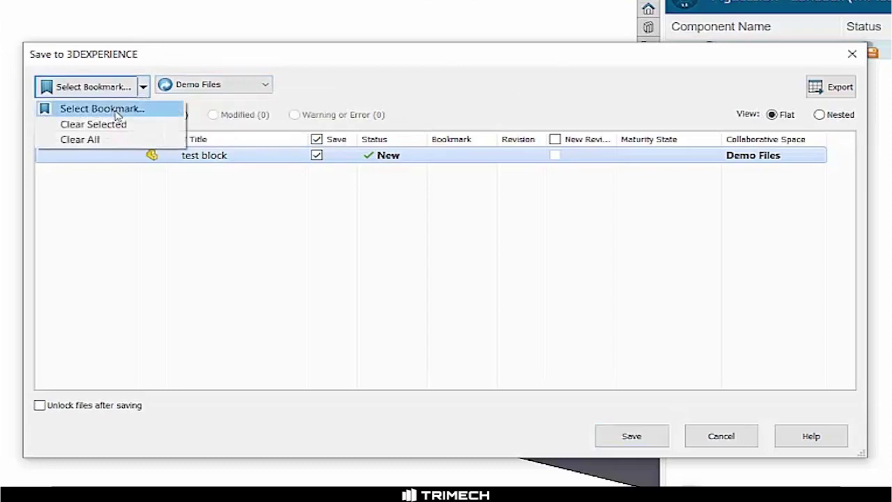
{"action": "left_click", "coordinate": [117, 109]}
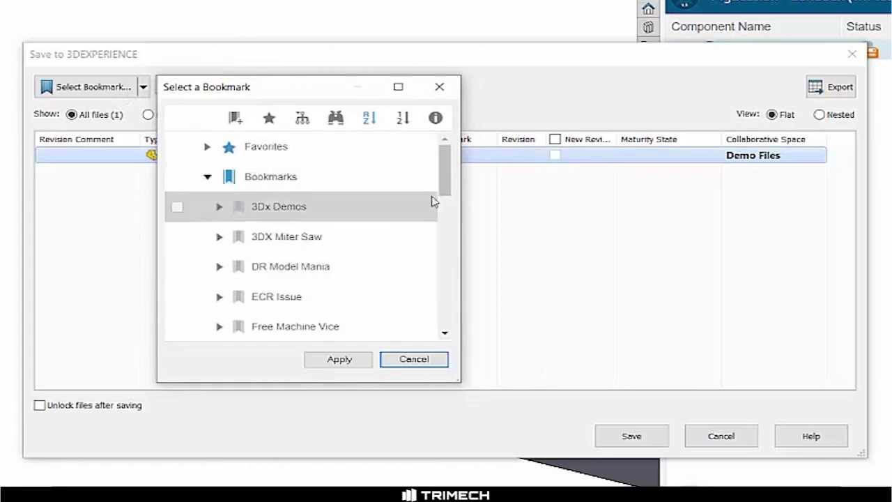
{"action": "left_click_drag", "start_coordinate": [449, 181], "coordinate": [440, 299]}
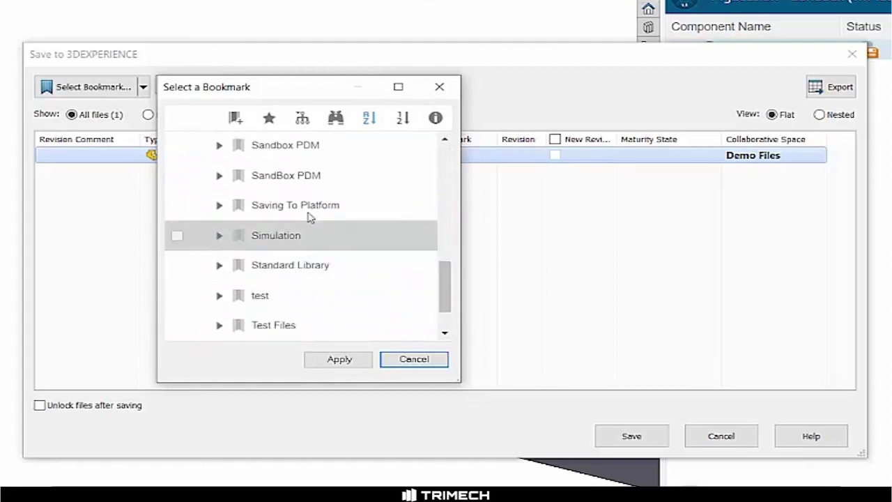
{"action": "left_click", "coordinate": [304, 205]}
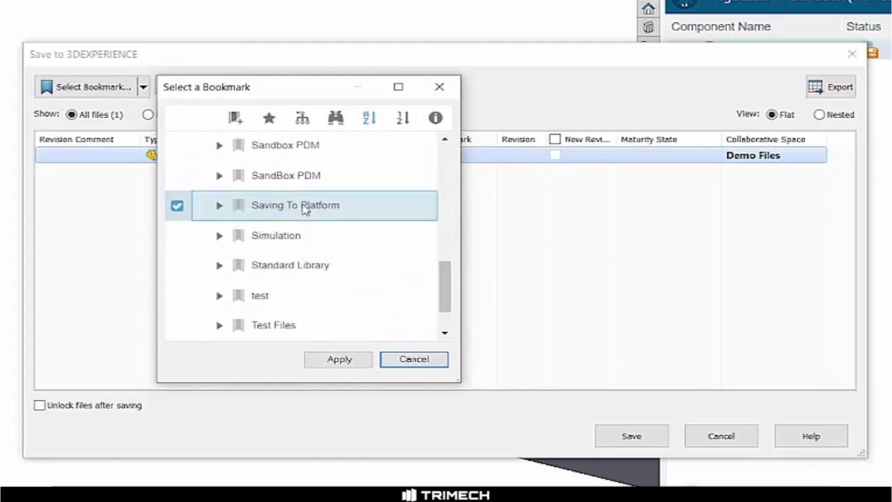
{"action": "left_click", "coordinate": [339, 359]}
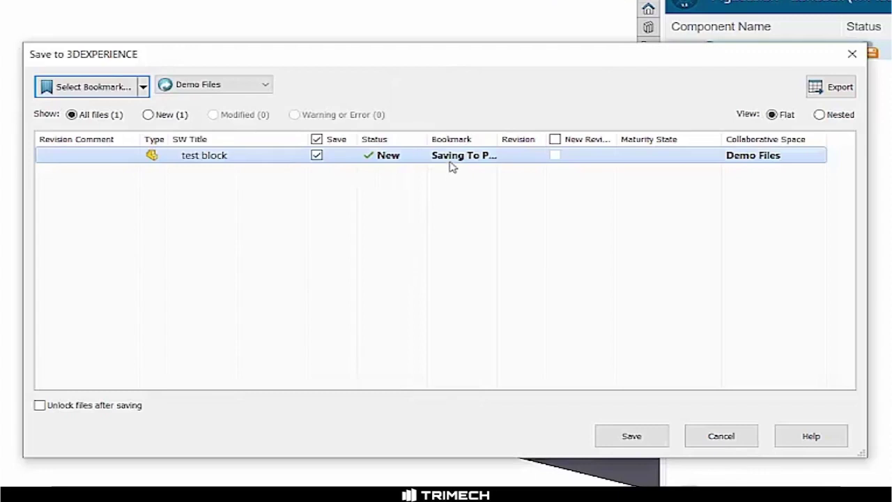
{"action": "left_click", "coordinate": [632, 436]}
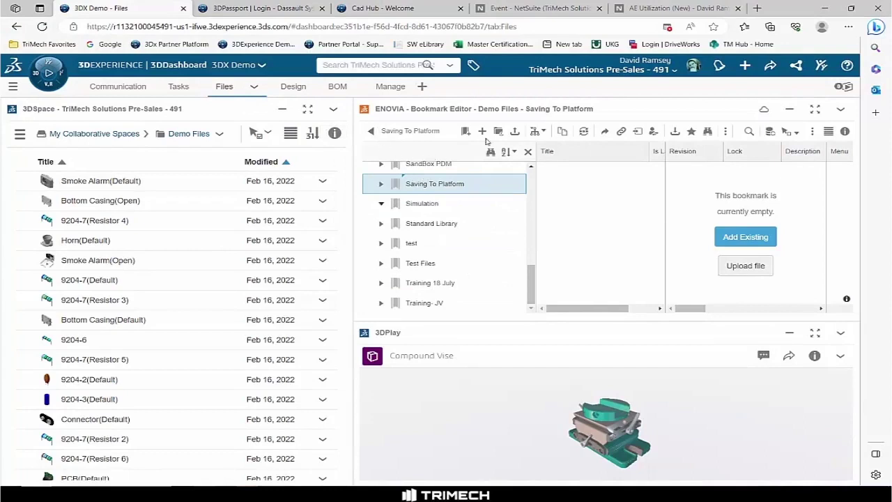
Switch the Bookmark Editor to database mode and load test block into 3DPlay
{"action": "left_click", "coordinate": [772, 134]}
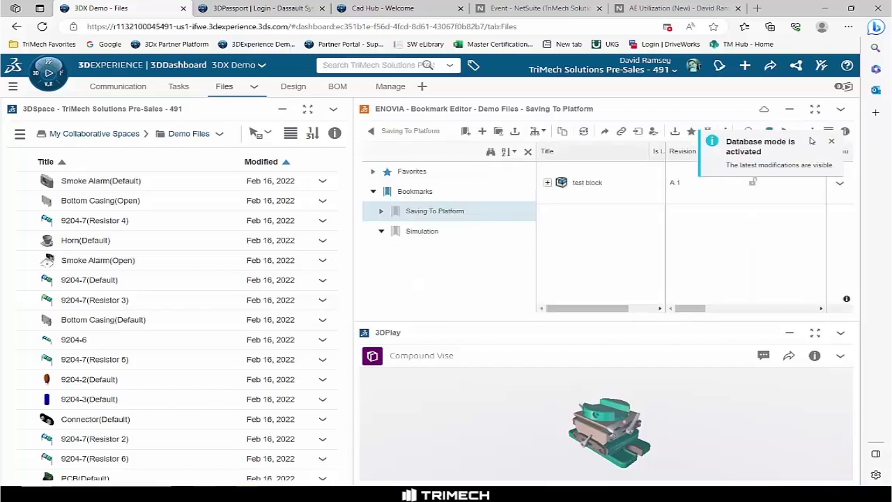
{"action": "left_click", "coordinate": [831, 142]}
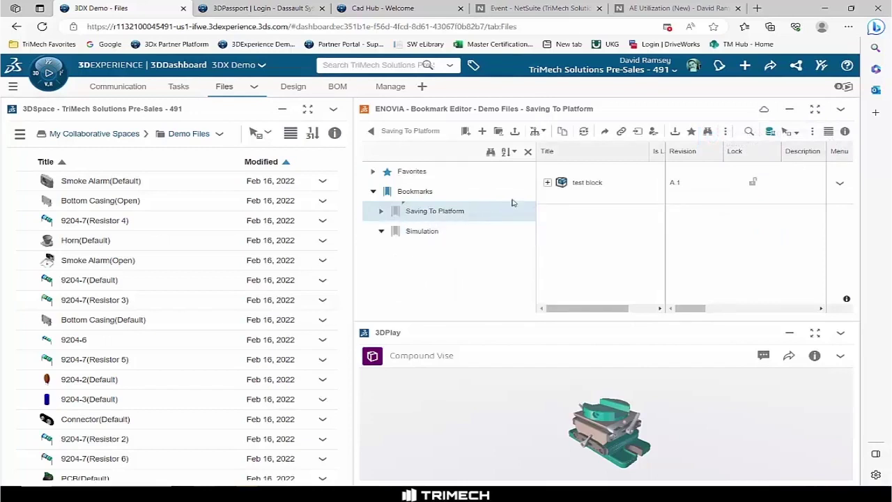
{"action": "left_click", "coordinate": [551, 185]}
{"action": "left_click_drag", "start_coordinate": [620, 360], "coordinate": [569, 388]}
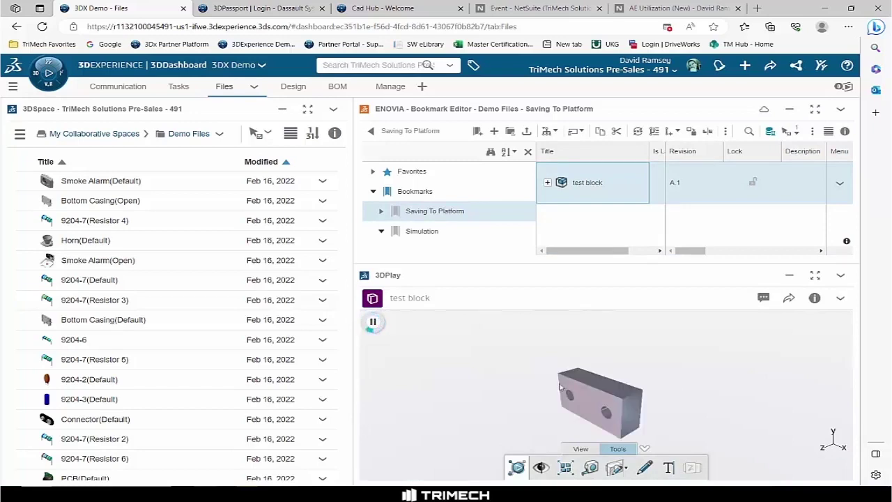
Orbit the two-hole test block in 3DPlay to view it from other angles
{"action": "left_click_drag", "start_coordinate": [621, 411], "coordinate": [682, 432]}
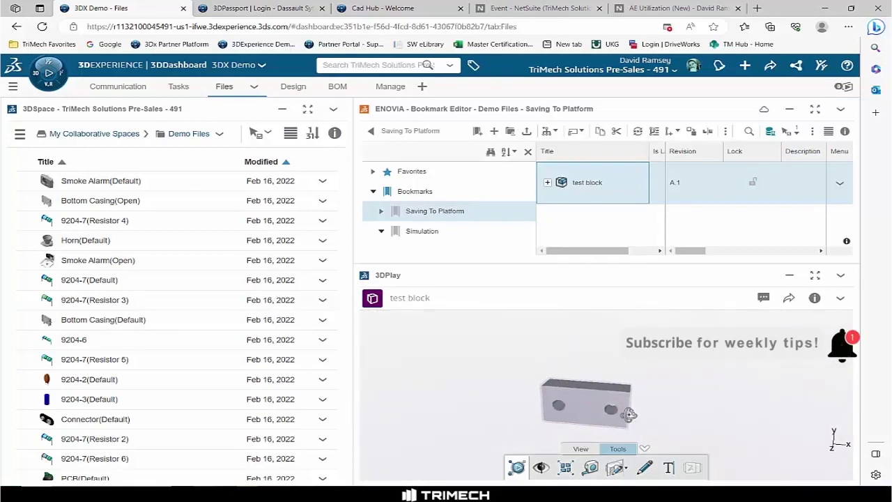
{"action": "left_click_drag", "start_coordinate": [623, 412], "coordinate": [593, 389]}
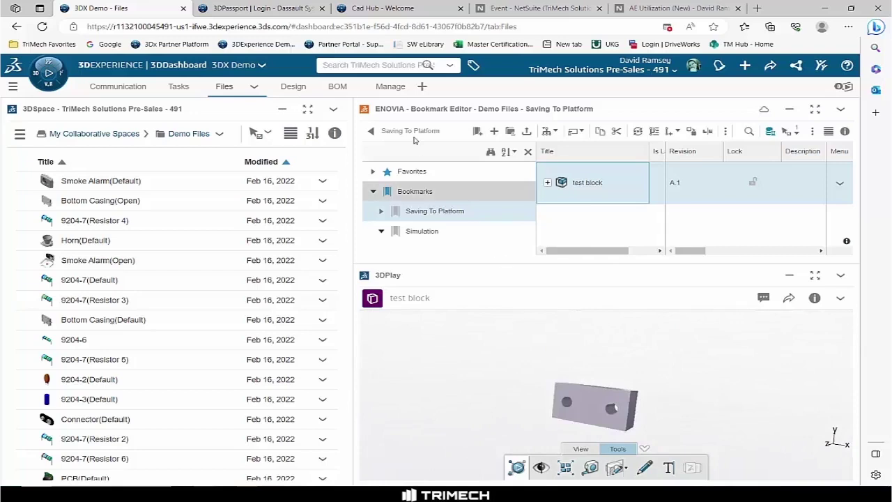